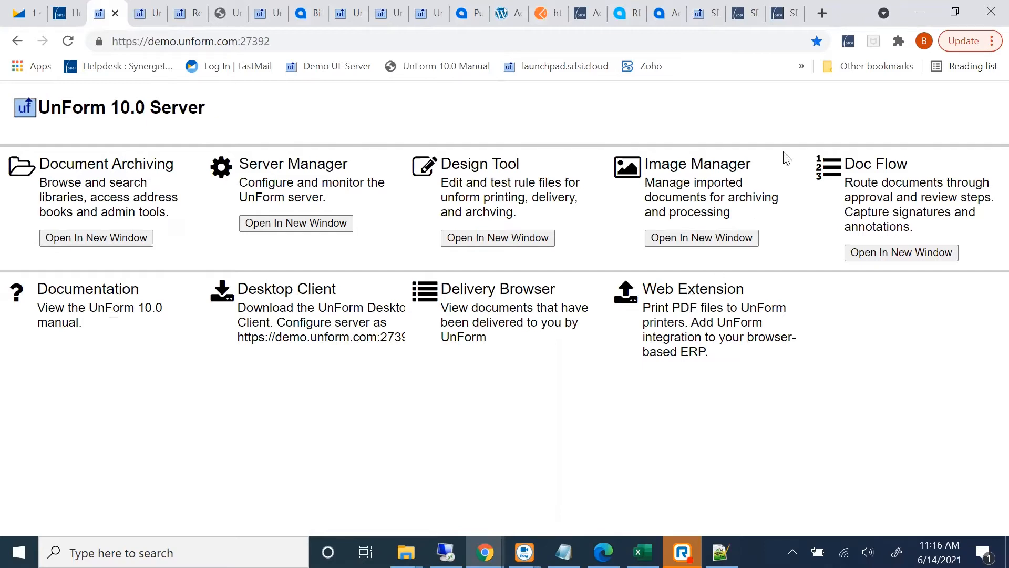
Open the SDSI Web Extension's options and inspect the server address of the configured UnForm server
right_click(847, 44)
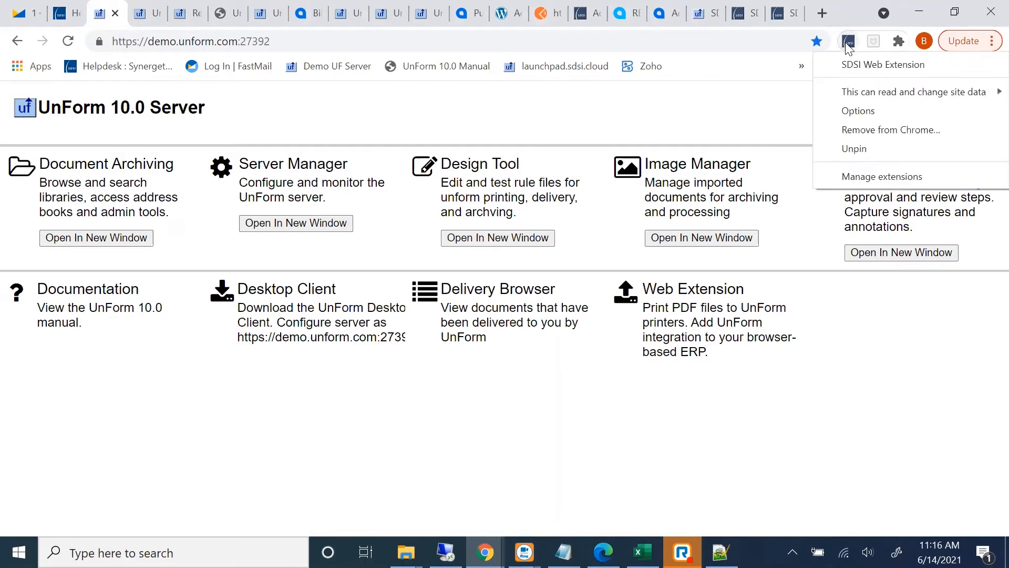
left_click(857, 111)
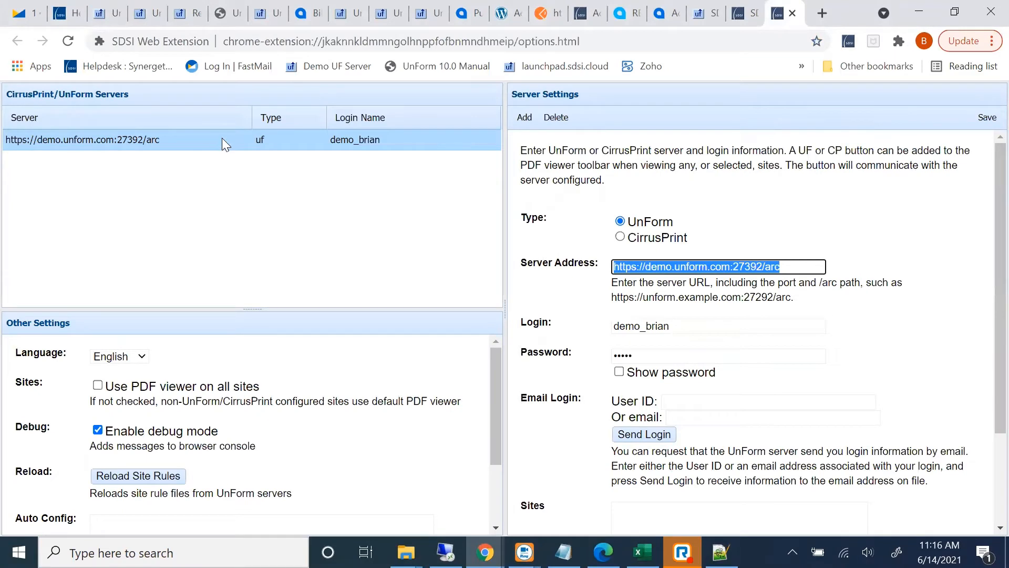
left_click(678, 168)
left_click(731, 266)
left_click_drag(788, 267, 567, 269)
Open Document Archiving from the UnForm 10.0 Server page and compare its URL with the server address in the extension's options
left_click(110, 19)
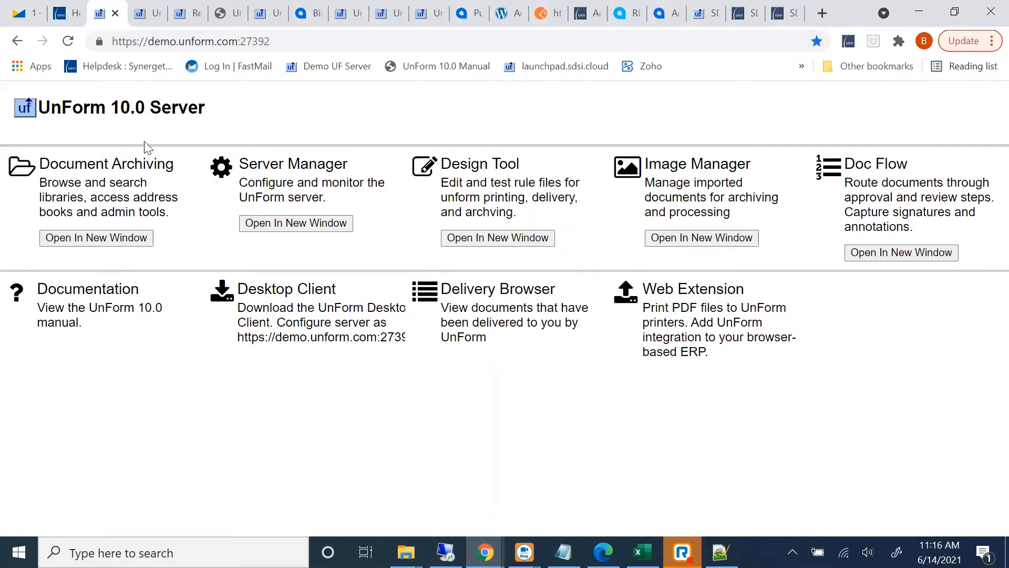
left_click(109, 168)
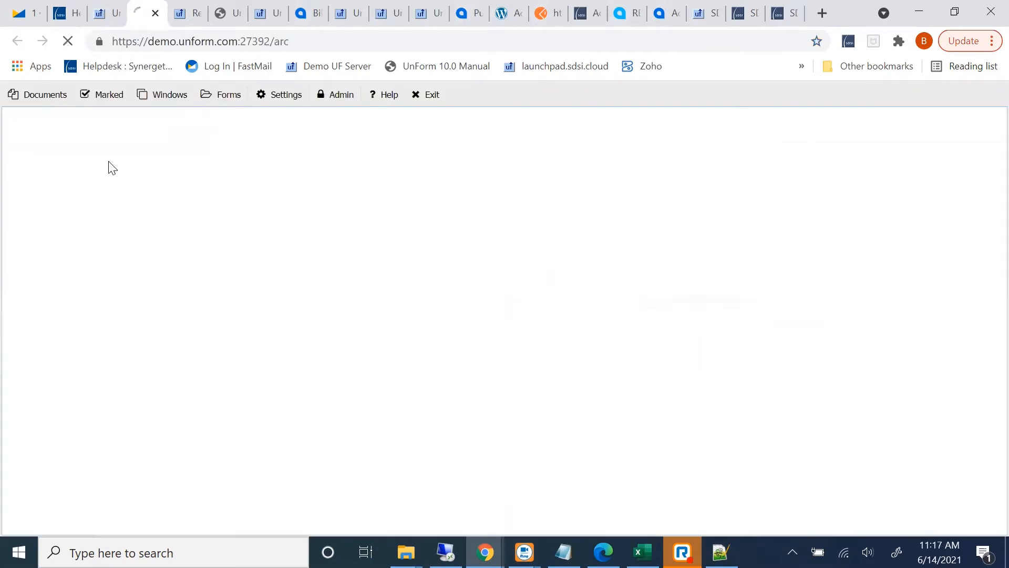
left_click(200, 41)
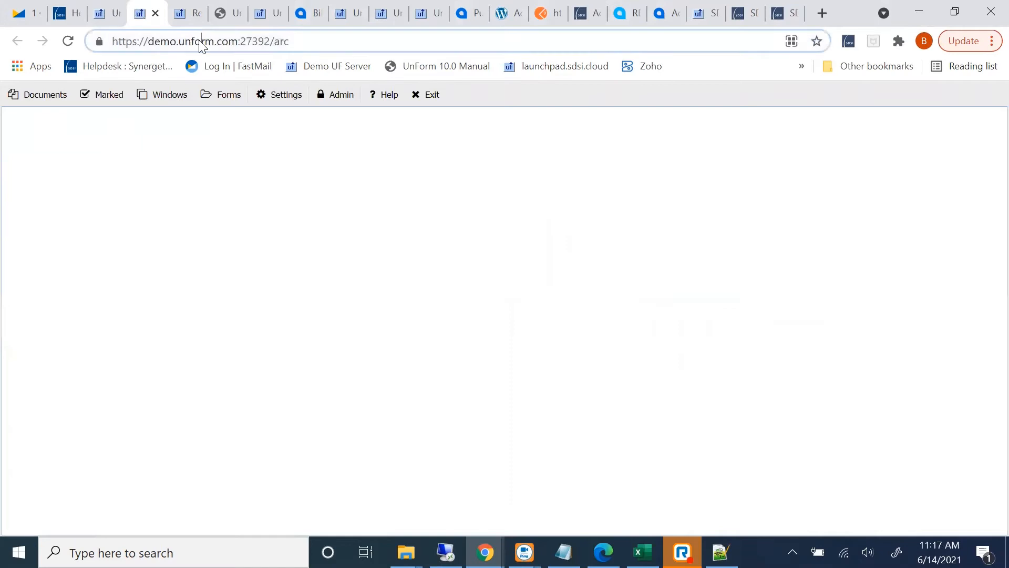
left_click_drag(276, 42, 9, 32)
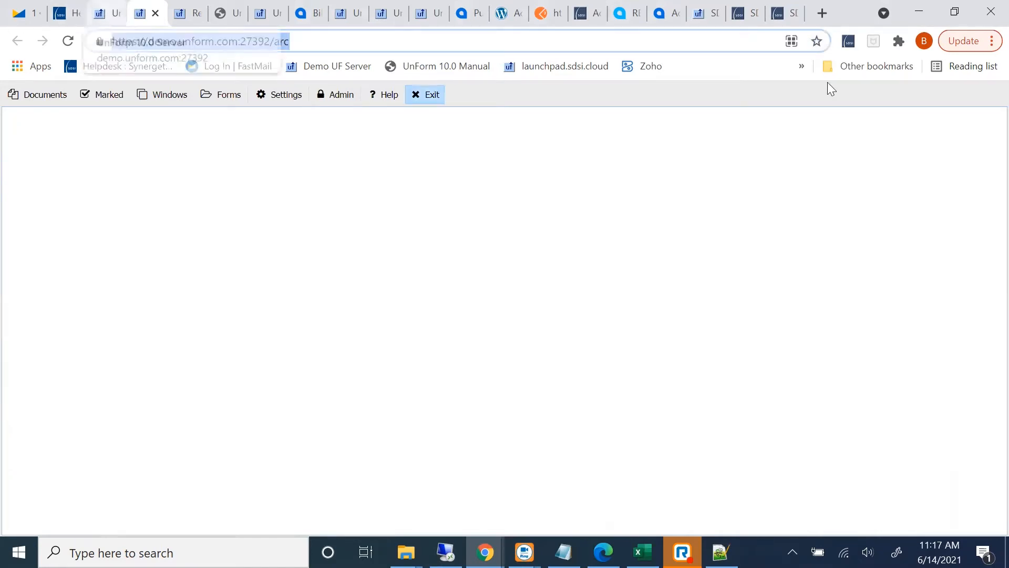
right_click(854, 46)
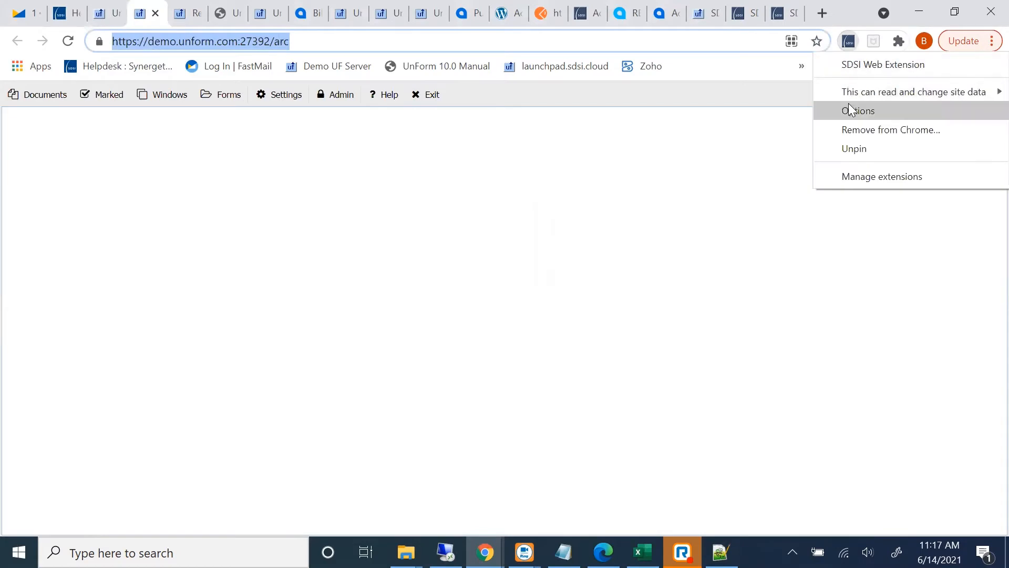
left_click(856, 109)
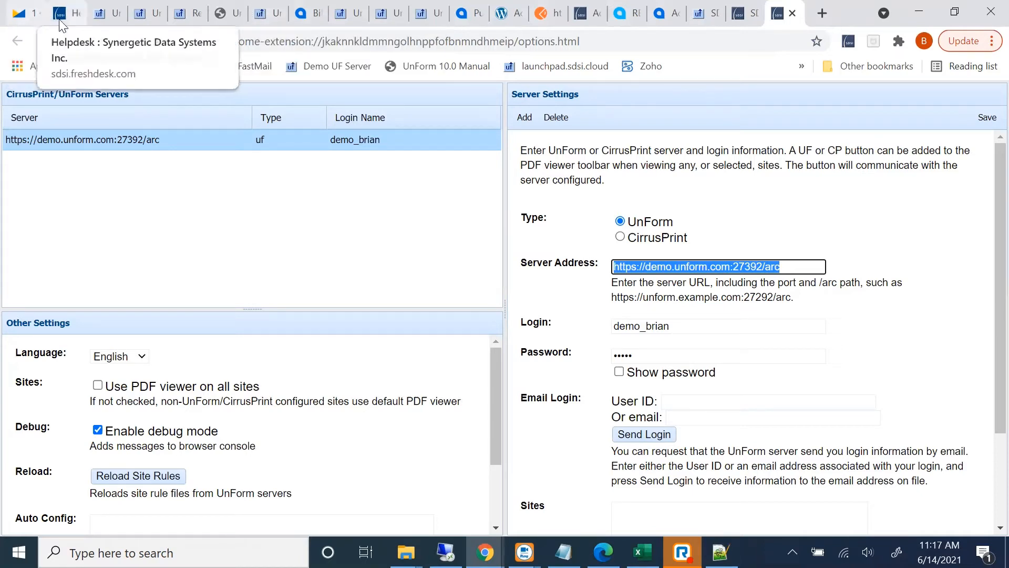
Open the Web Extension Deployment administration window in UnForm Archiving
left_click(143, 14)
left_click(321, 96)
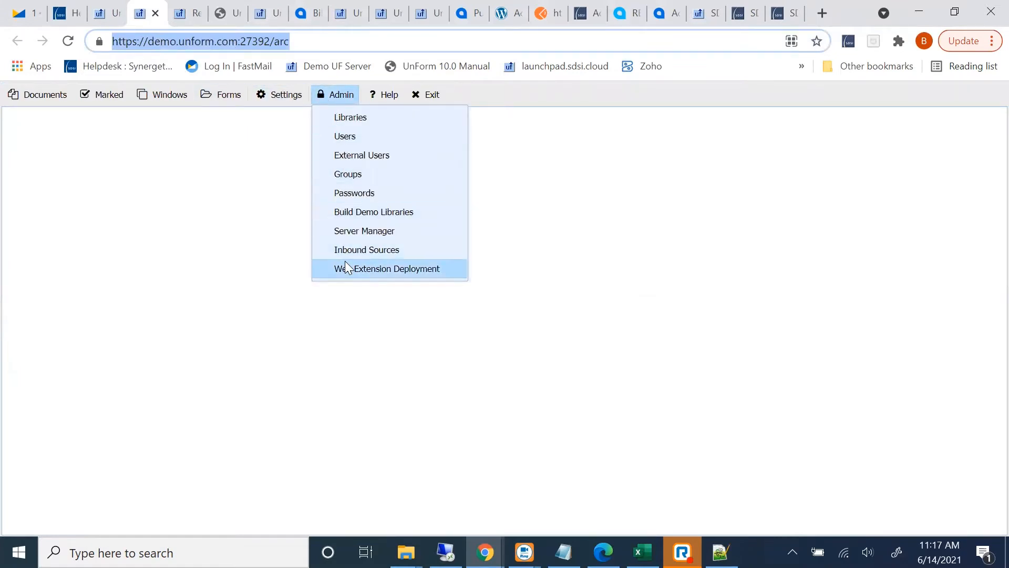
left_click(388, 266)
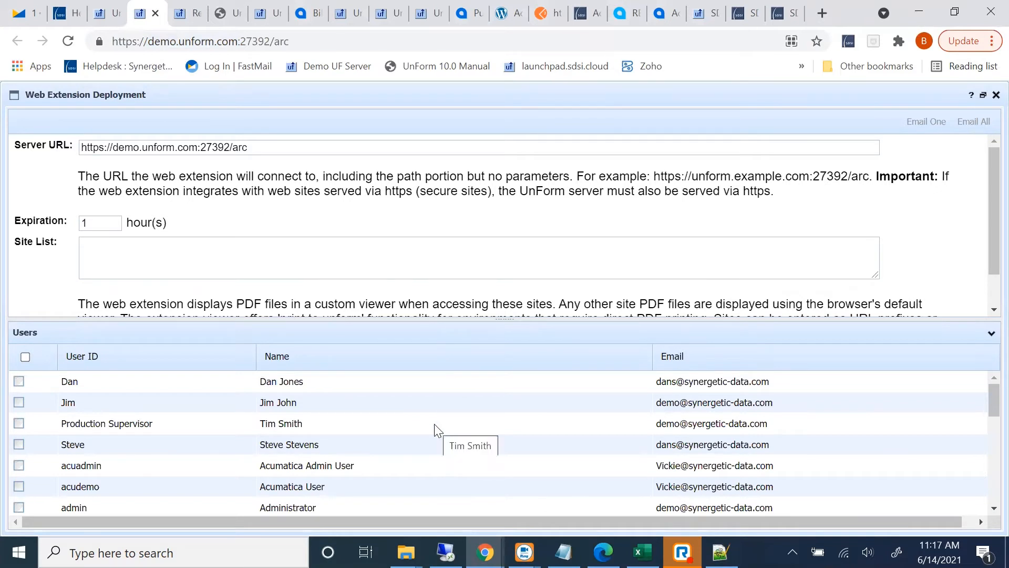
Look through the deployment Users list and highlight a single demo user
scroll(436, 428, "down", 10)
scroll(437, 428, "down", 3)
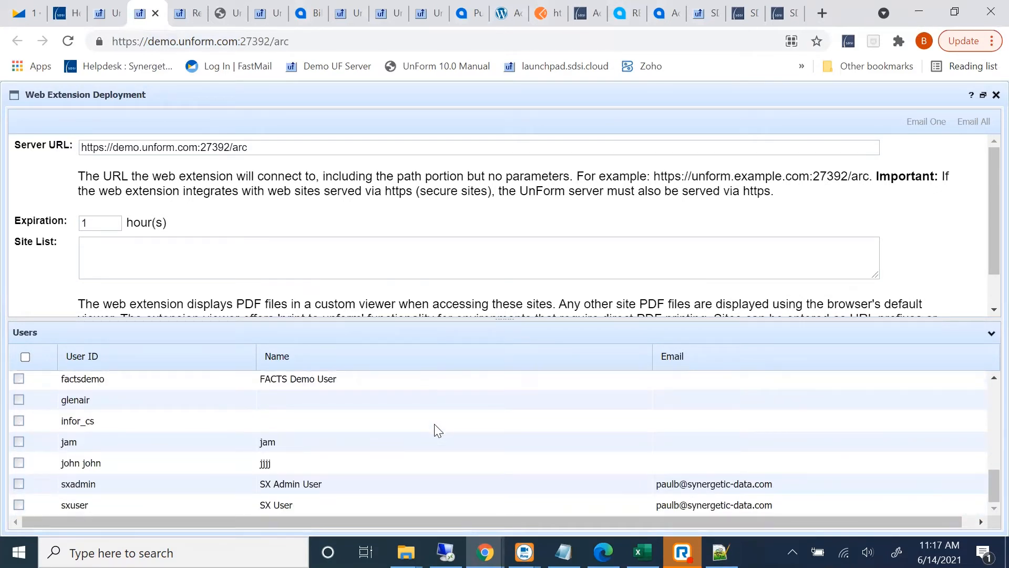
scroll(436, 428, "up", 15)
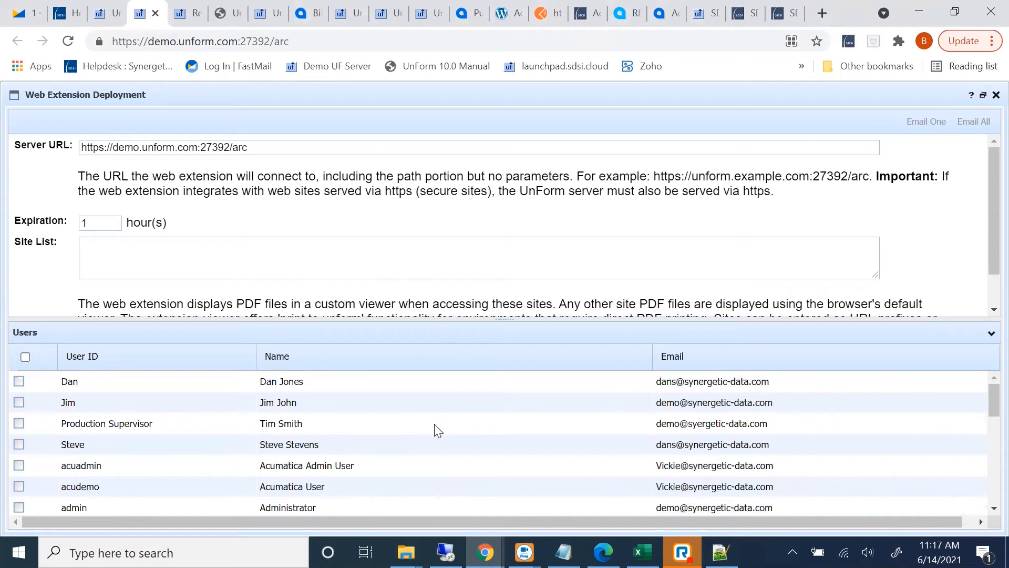
scroll(157, 462, "down", 3)
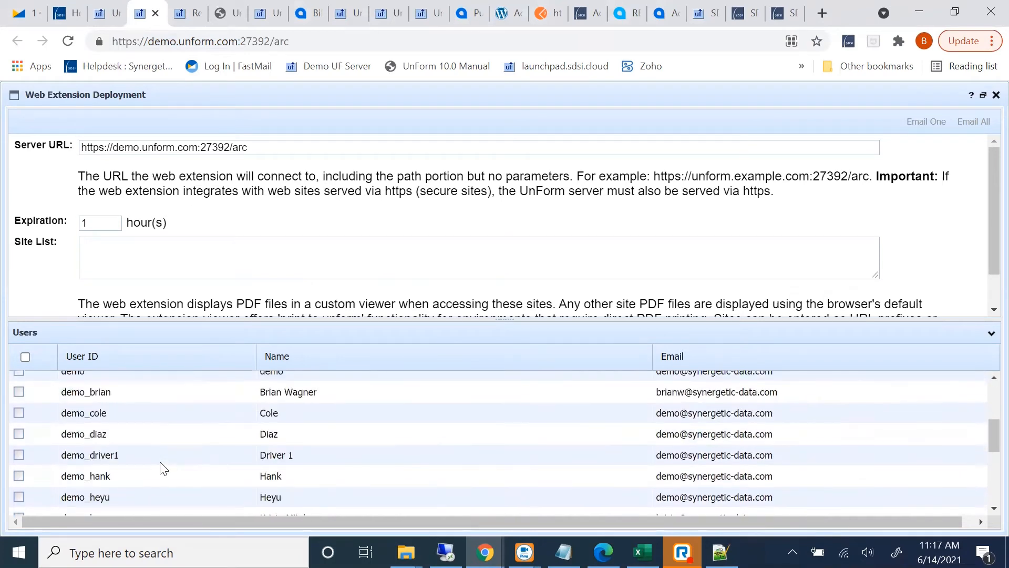
left_click(244, 395)
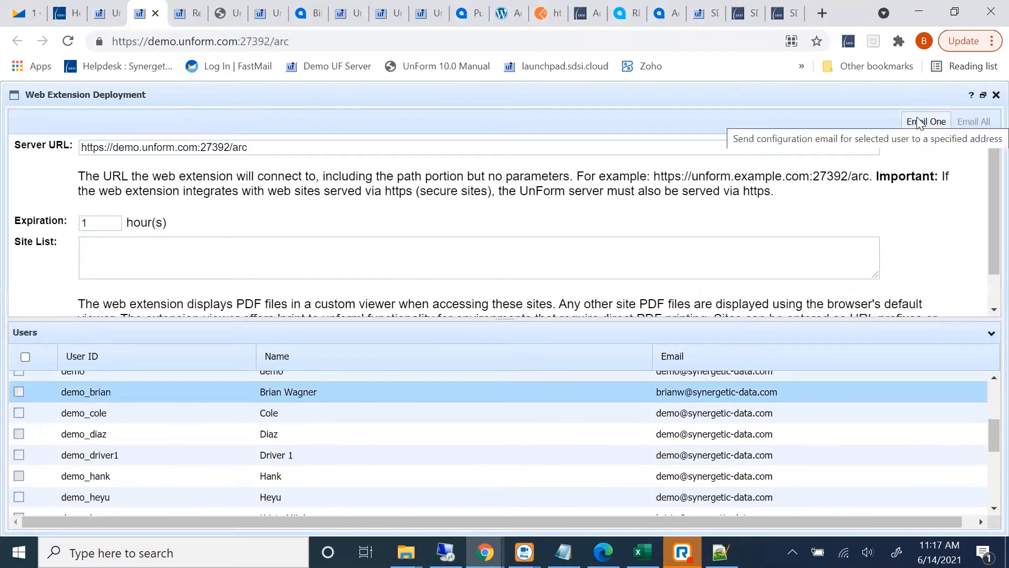
Try marking individual users and the whole Users list as email recipients, and clear the marks
left_click(18, 434)
left_click(19, 413)
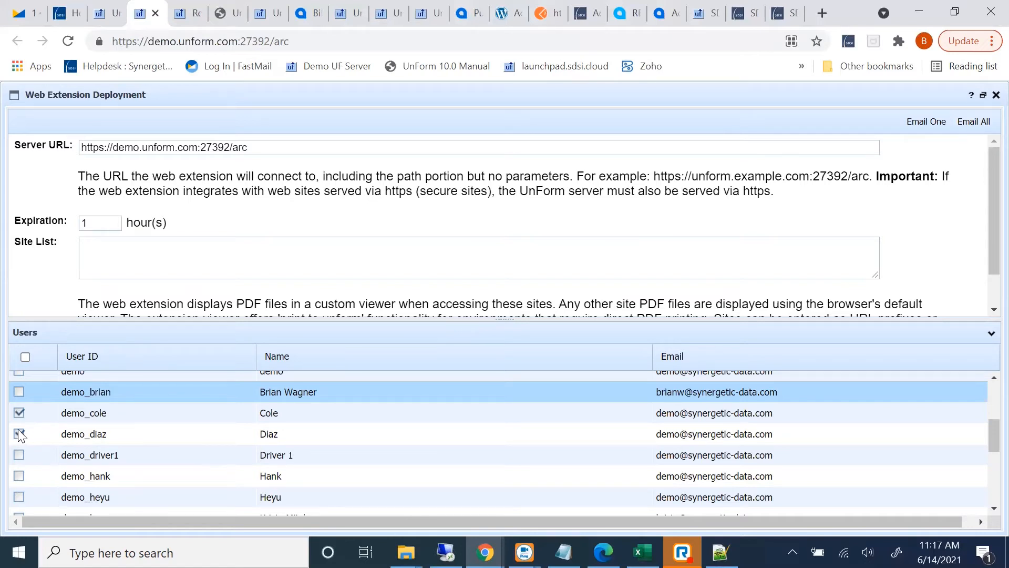
left_click(25, 357)
left_click(253, 439)
scroll(77, 438, "up", 3)
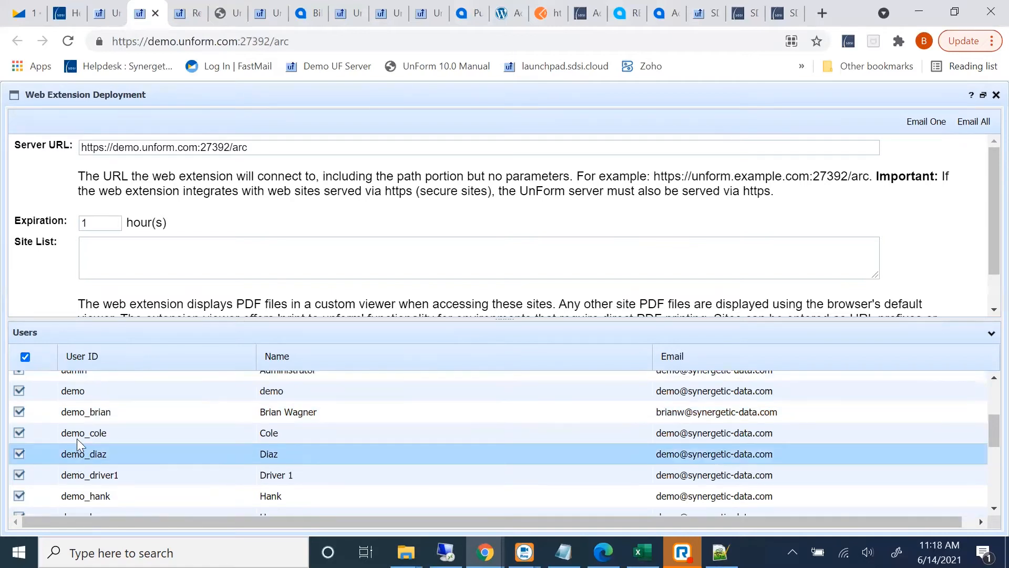
left_click(25, 357)
Email the web extension configuration to only the user listed directly above acuadmin, keeping that user's address on file
scroll(151, 480, "up", 3)
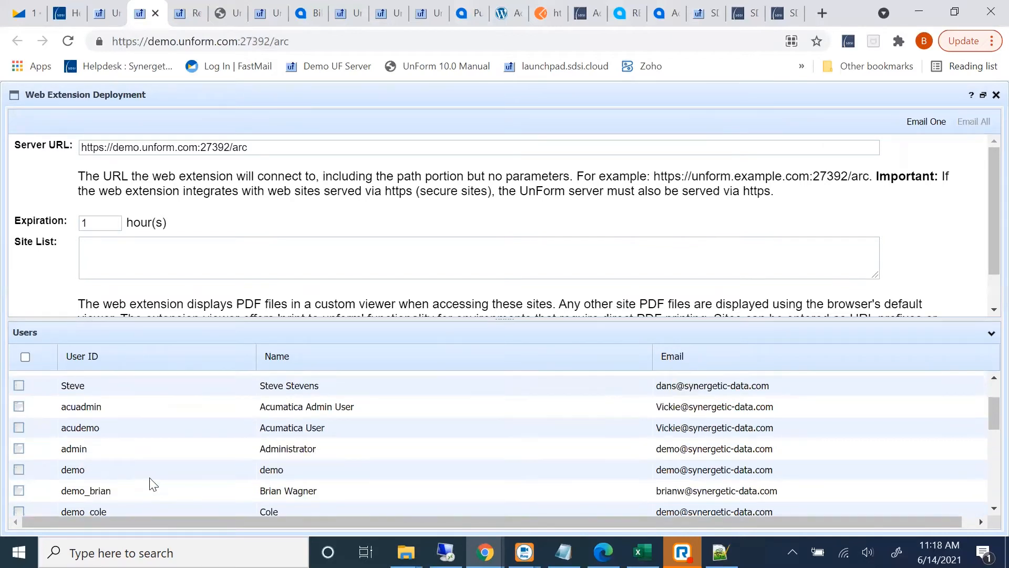
left_click(325, 449)
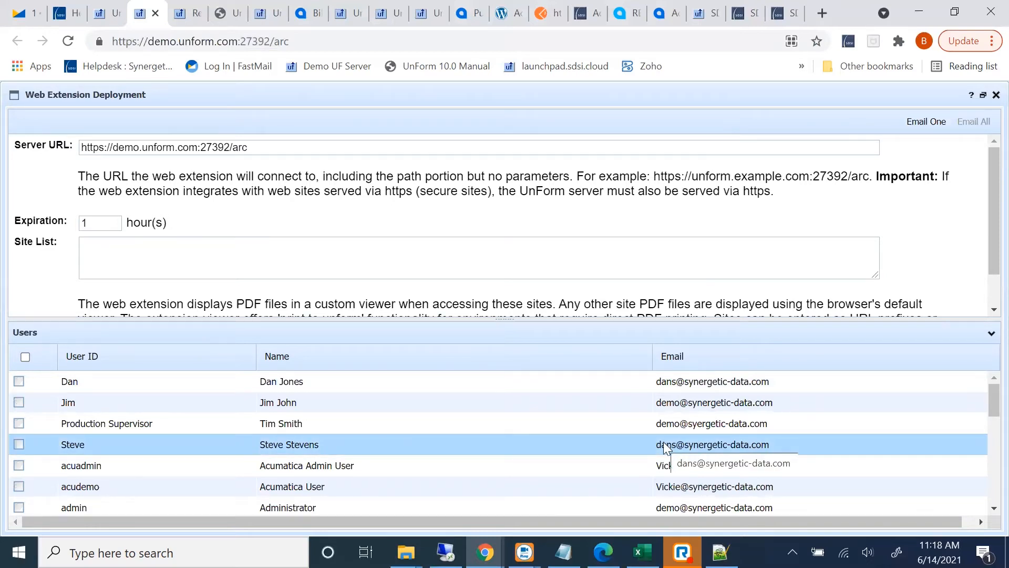
left_click(926, 121)
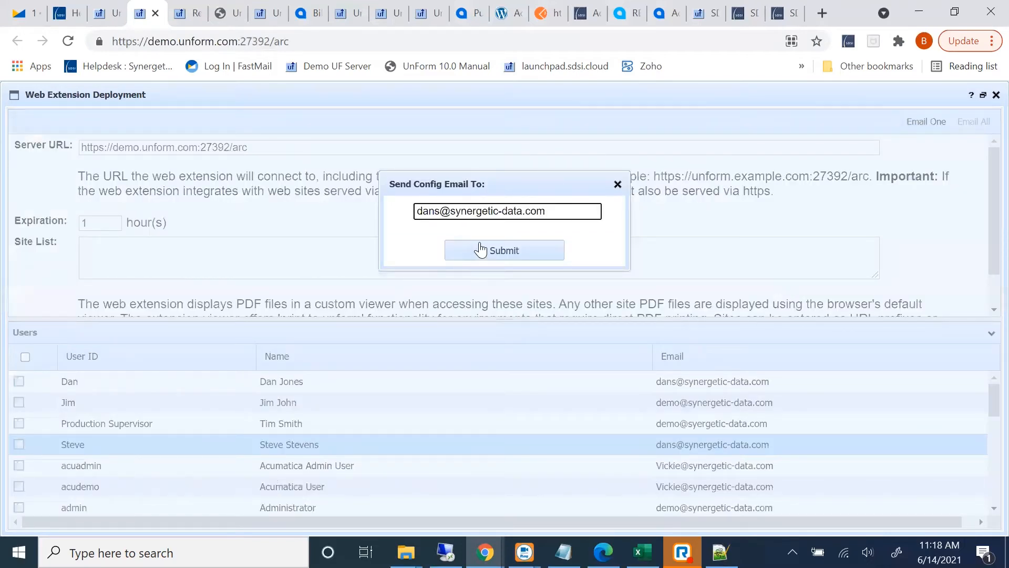
left_click(479, 245)
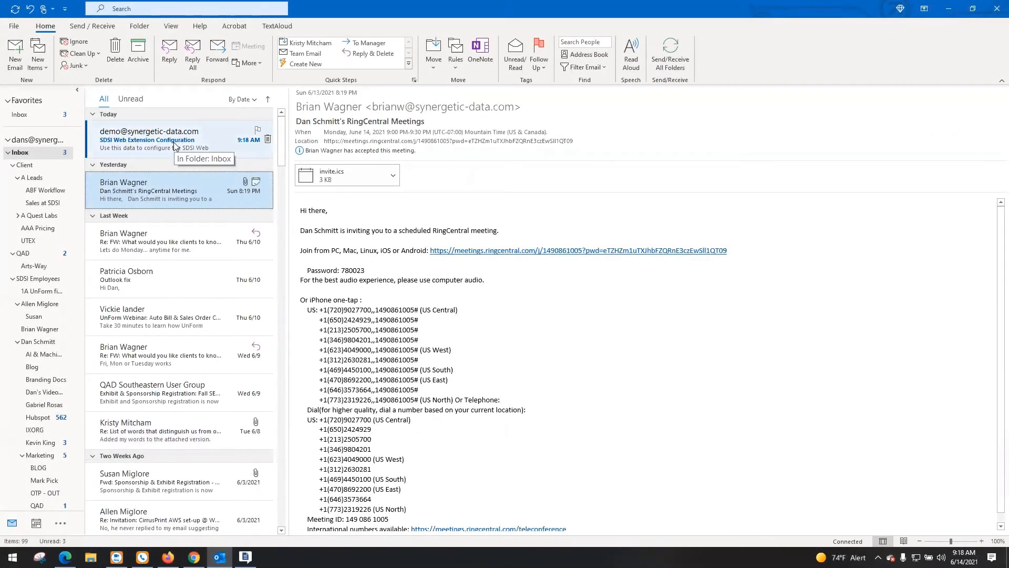
Open the SDSI Web Extension Configuration email in Outlook and install the extension from its link in Microsoft Edge
left_click(173, 142)
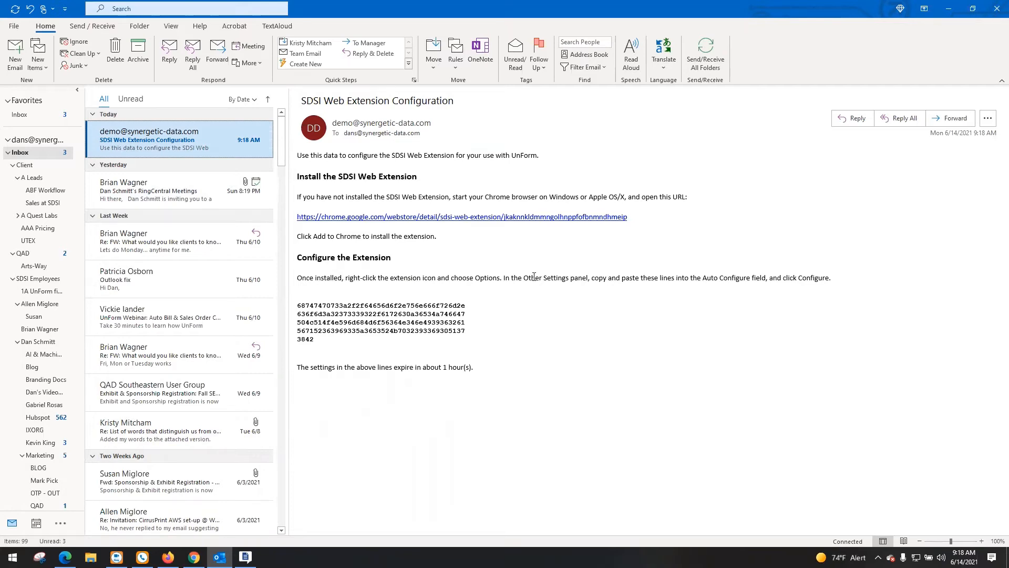
left_click(465, 217)
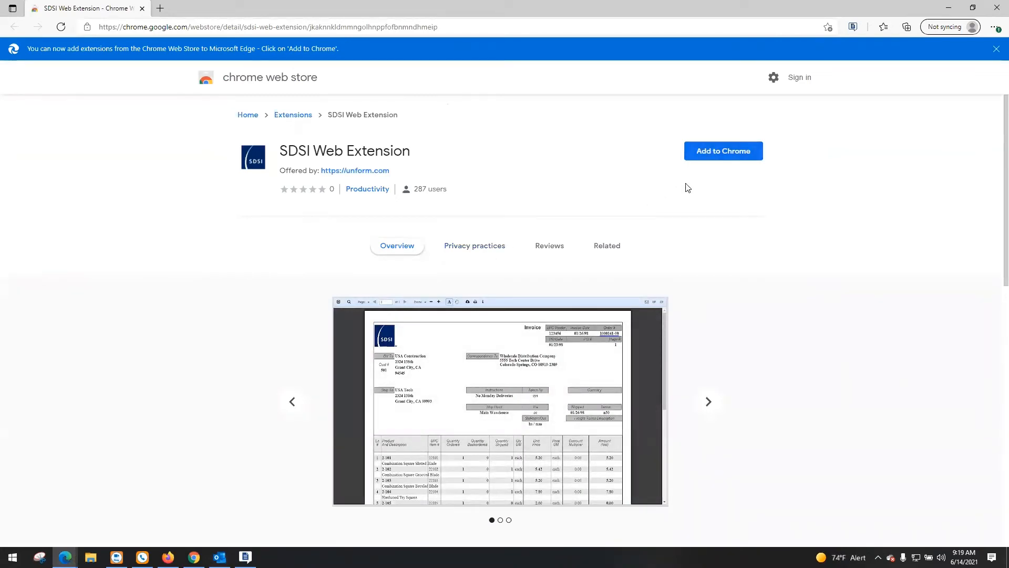
left_click(707, 157)
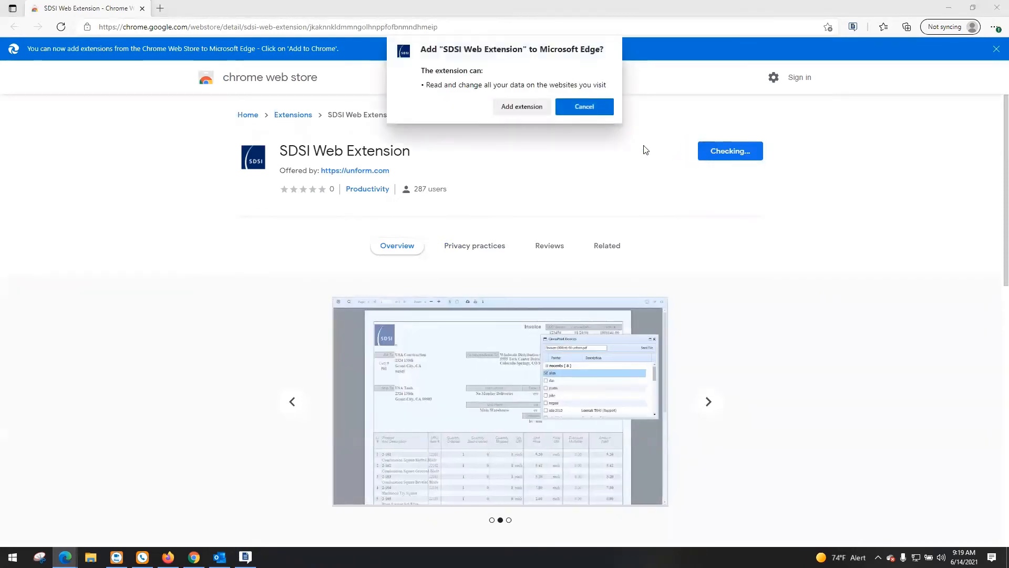
left_click(522, 106)
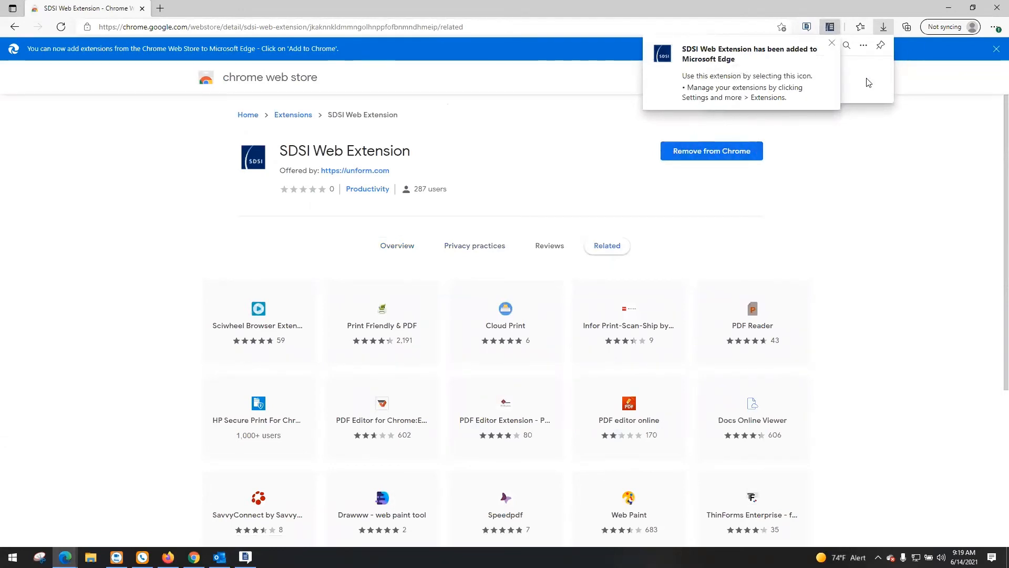
Return to the configuration email in Outlook and copy the full block of configuration code lines
left_click(946, 10)
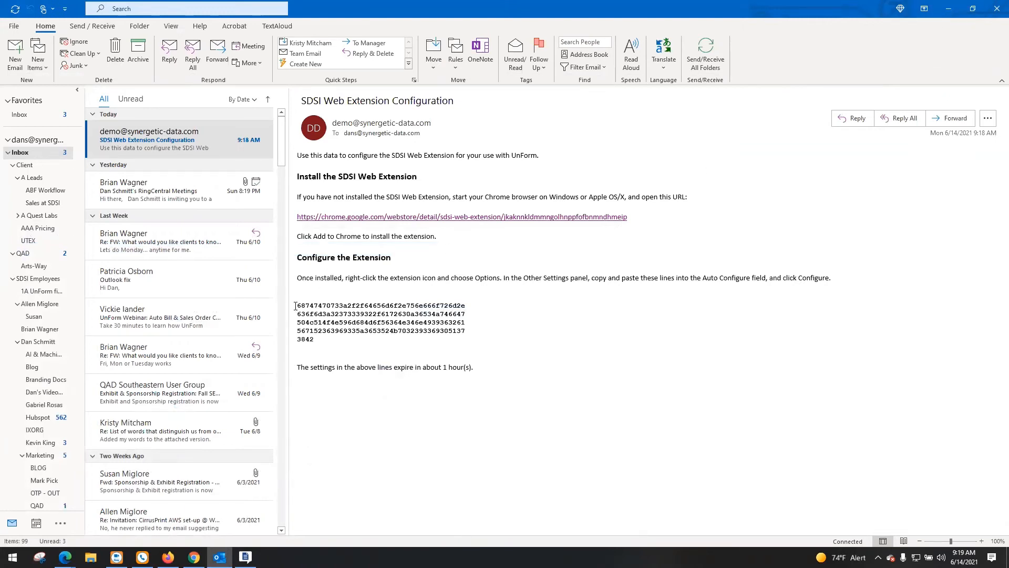
left_click_drag(295, 306, 323, 339)
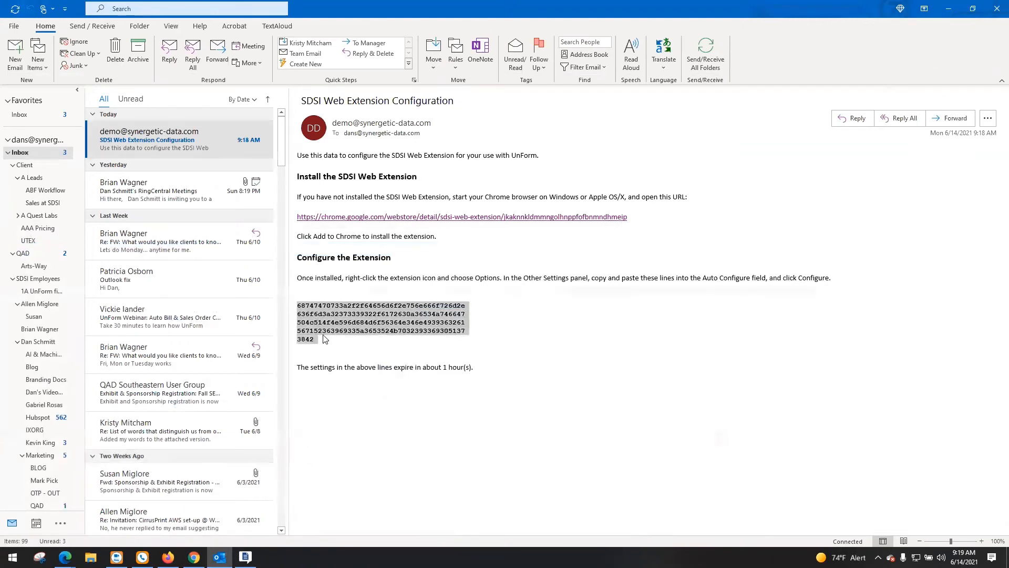
right_click(332, 321)
left_click(337, 327)
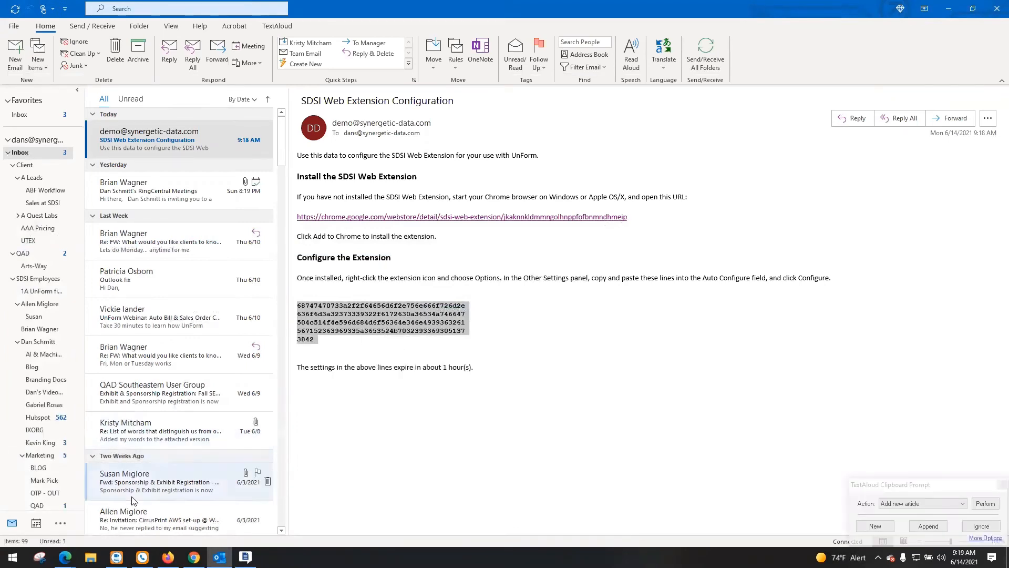
Switch to Microsoft Edge and open the options of the SDSI Web Extension
mouse_move(64, 557)
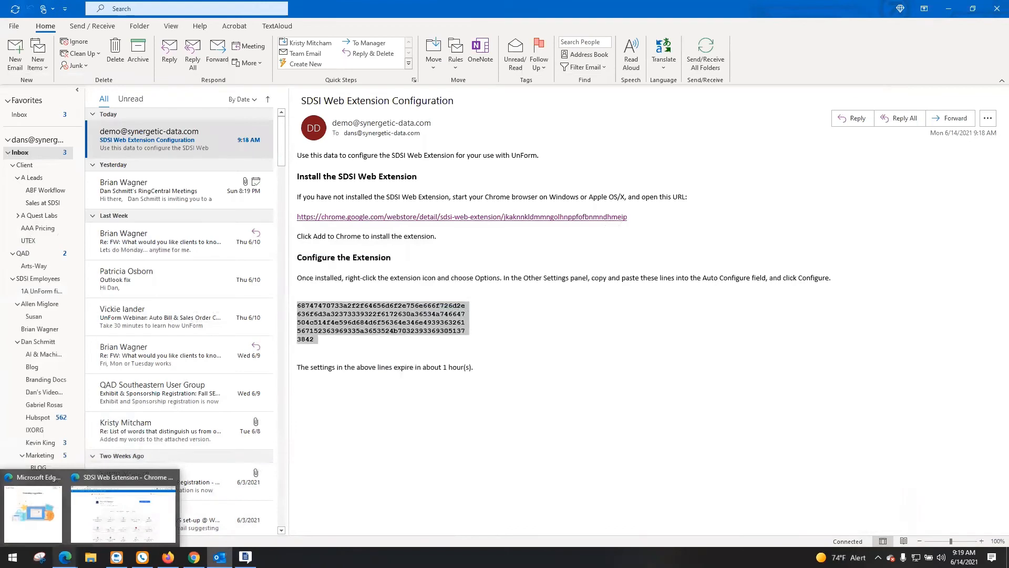
left_click(80, 534)
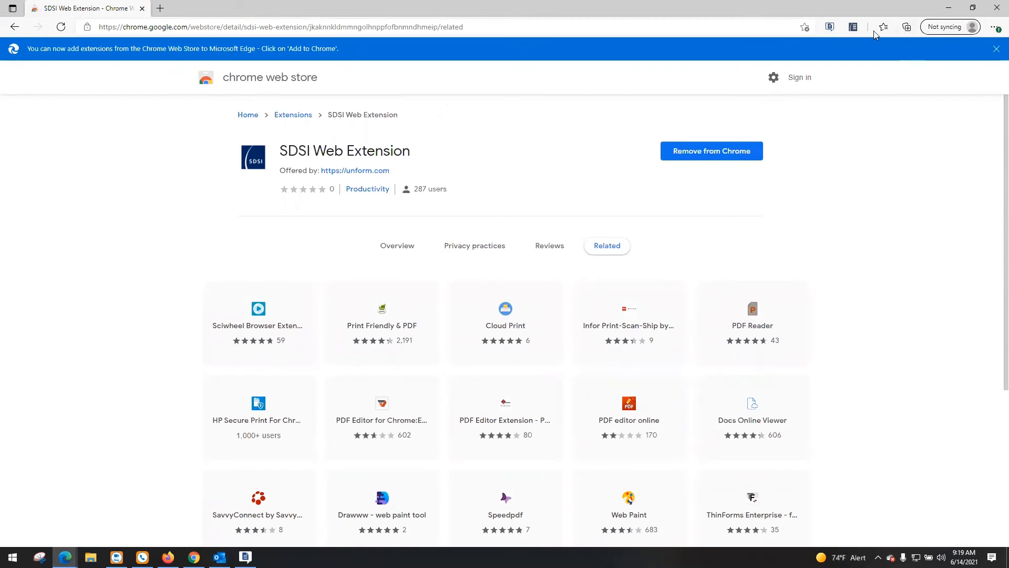
right_click(846, 27)
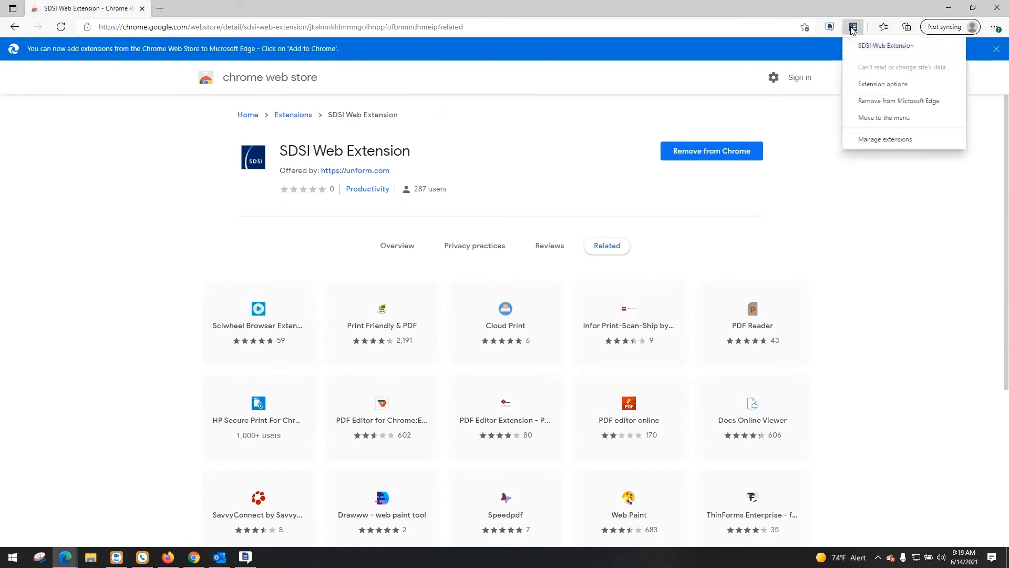
left_click(883, 84)
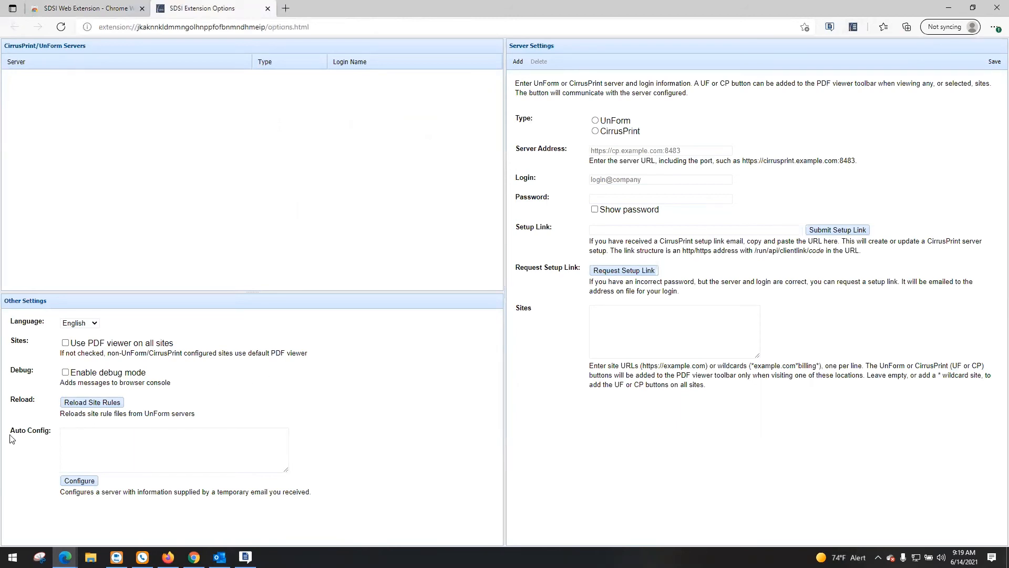
Paste the emailed configuration code into Auto Config, apply the configuration, and return to the email in Outlook
left_click(66, 436)
right_click(77, 439)
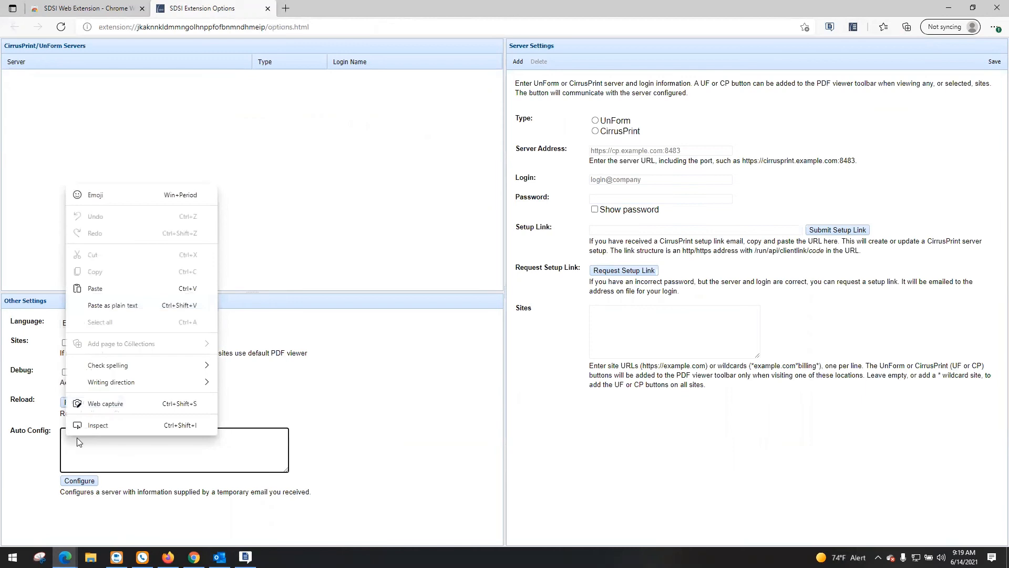
left_click(100, 288)
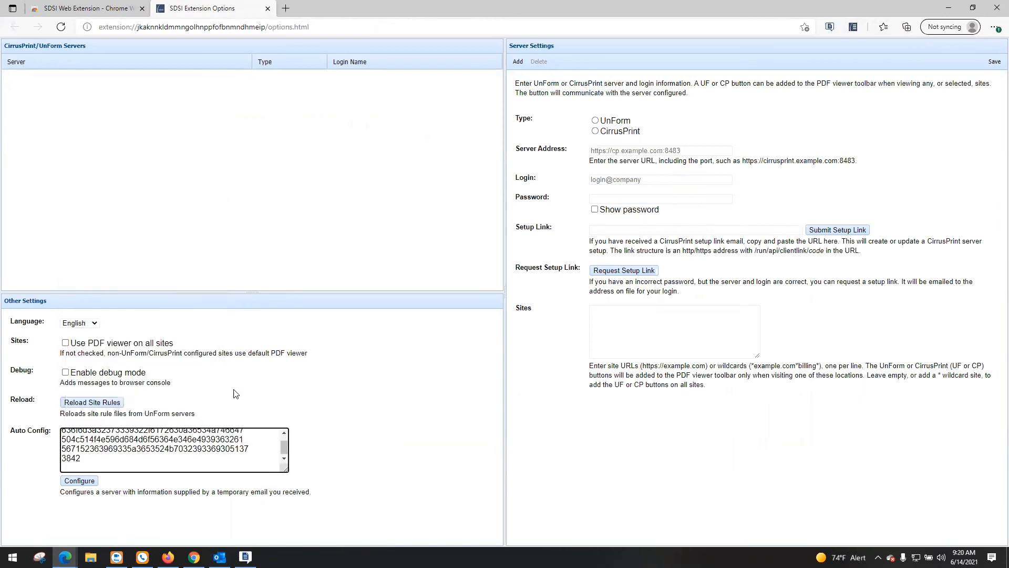
left_click(80, 481)
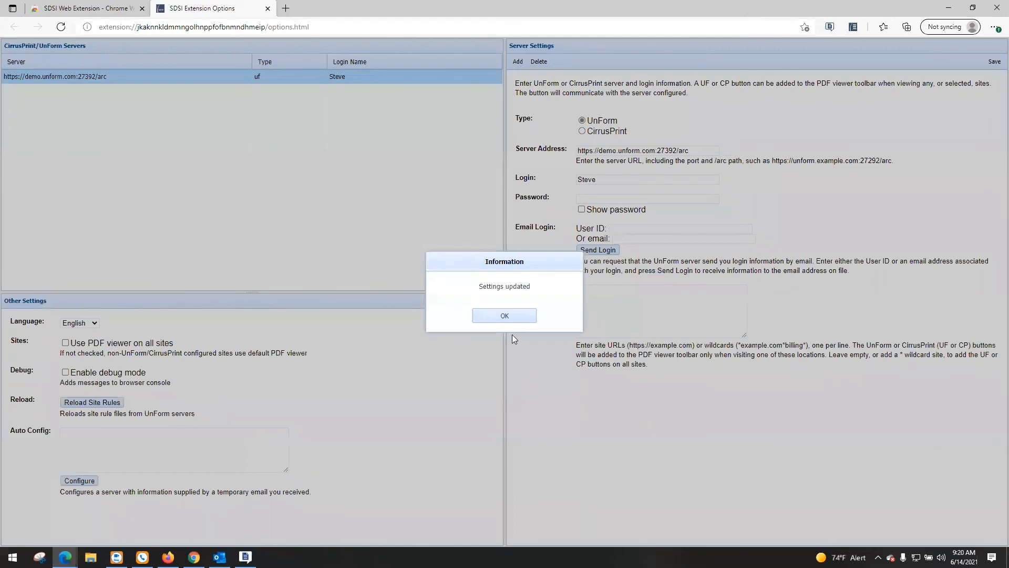
left_click(527, 315)
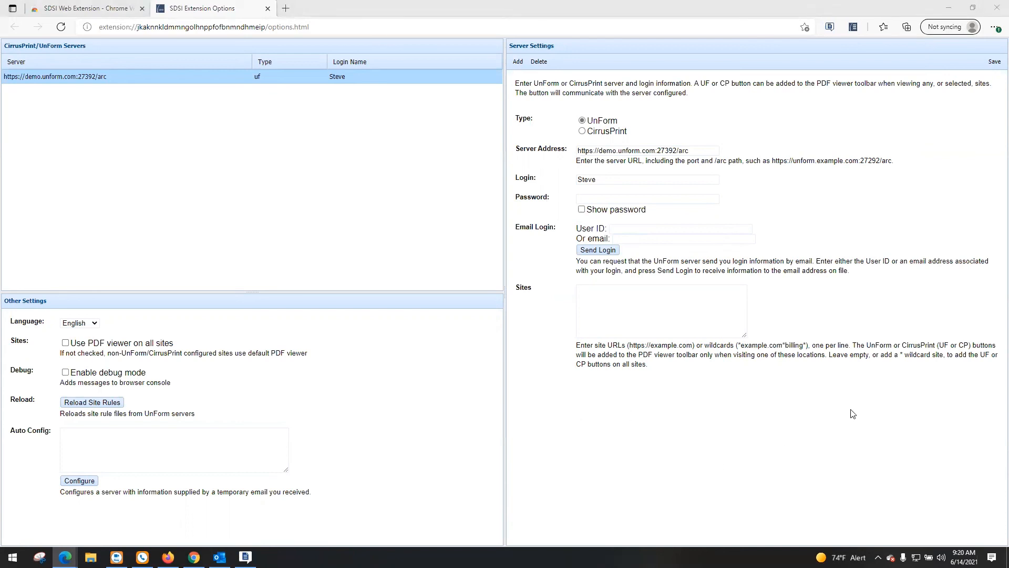
left_click(949, 11)
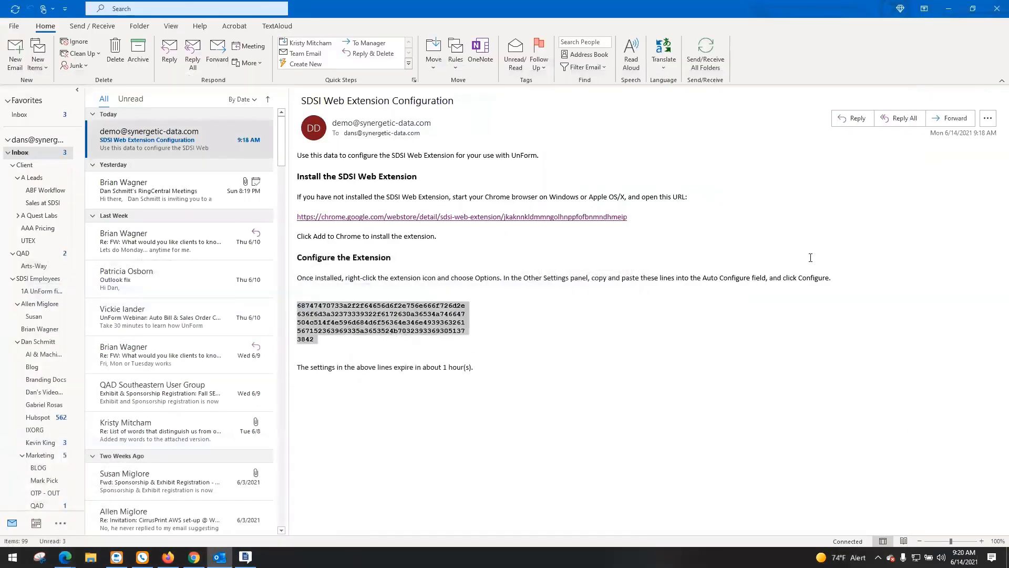